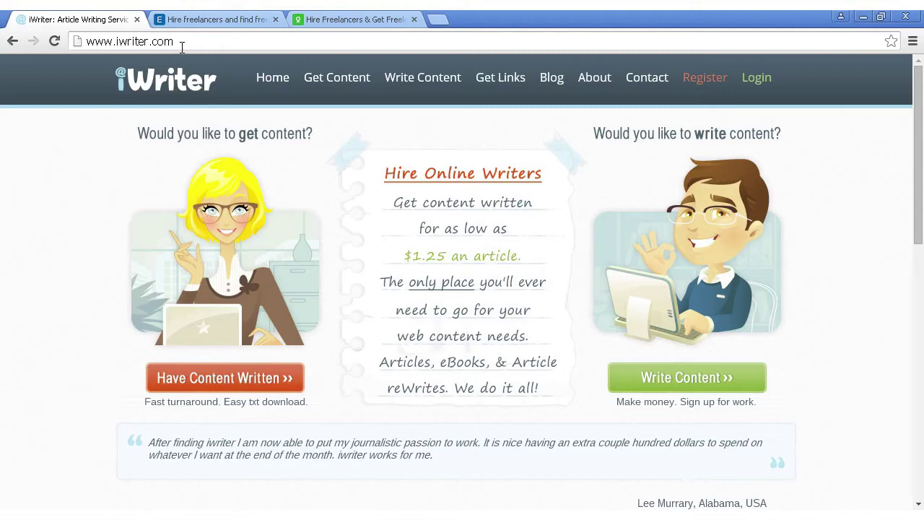
Compare the Elance and oDesk homepages, ending back on Elance.
left_click(216, 19)
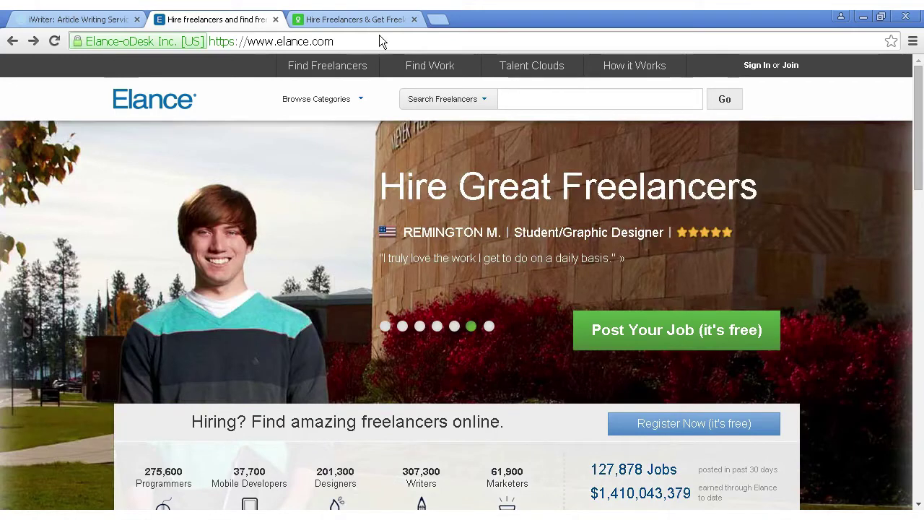
left_click(370, 18)
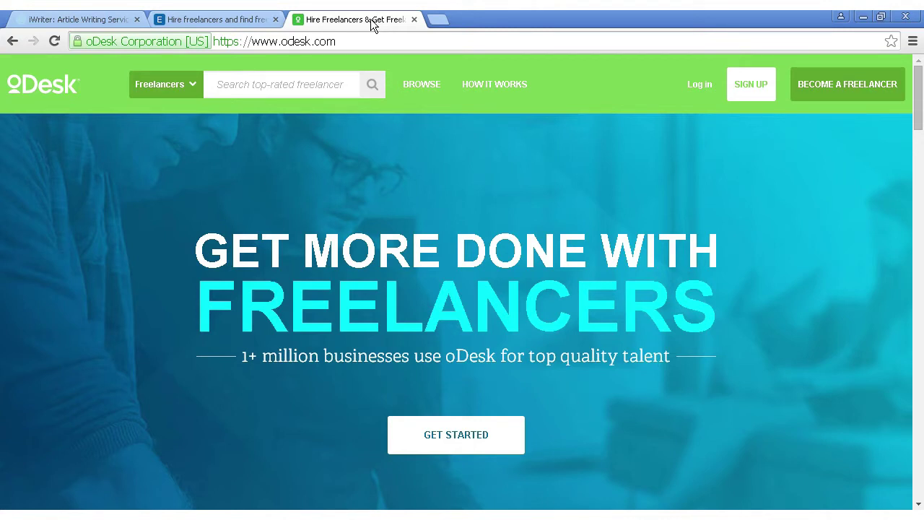
left_click(232, 25)
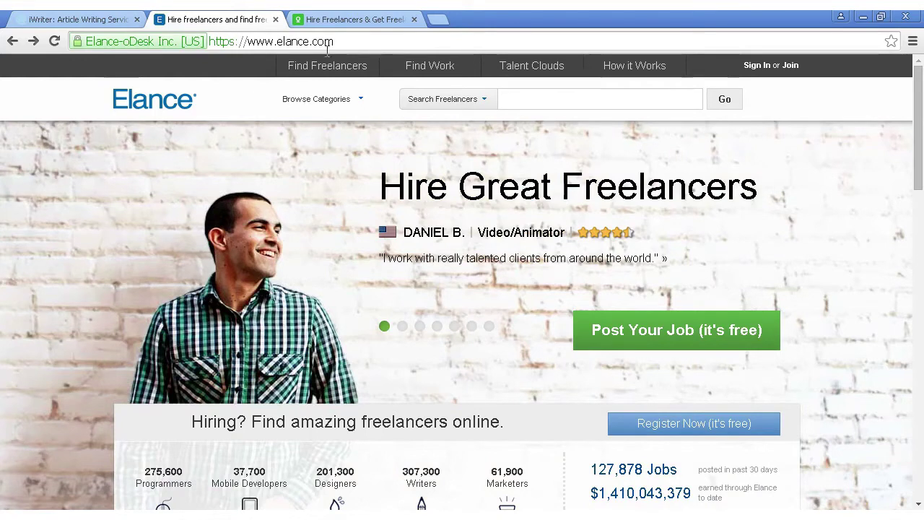
Start a free job posting and sign in to reach the Post Your Job form.
left_click(678, 339)
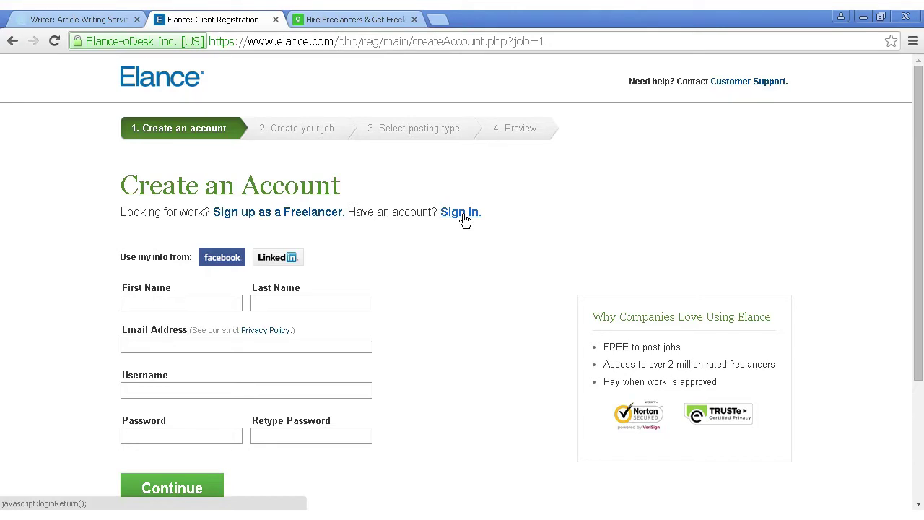
left_click(460, 212)
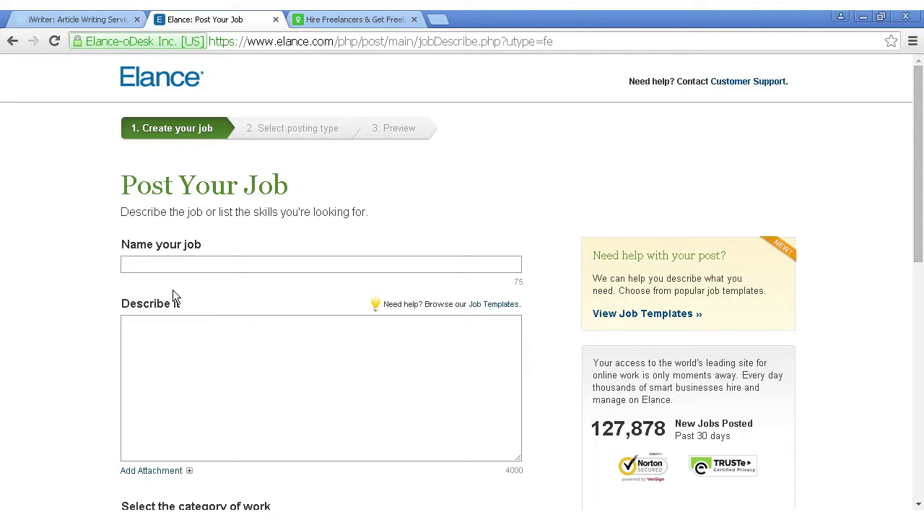
Enter the job name 'Weight Loss E-book' and description 'A weight loss e-book'.
left_click(138, 263)
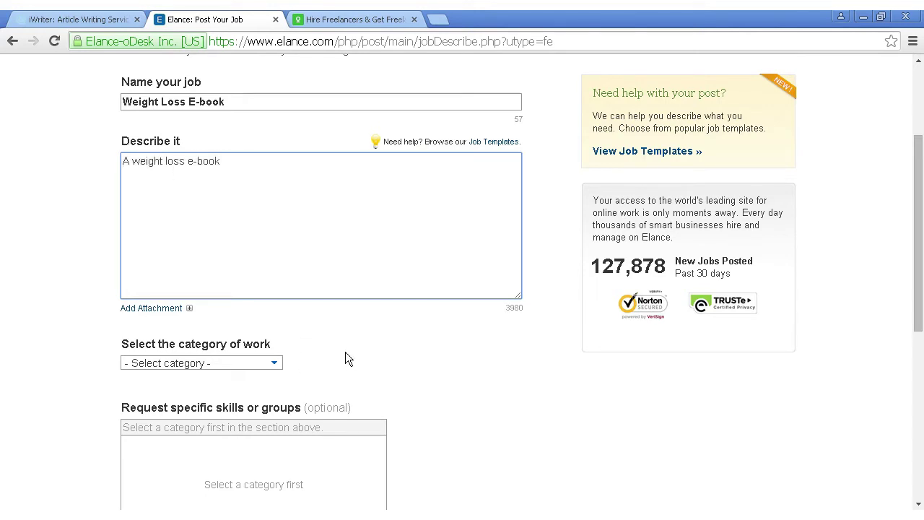
Set the category to Writing & Translation > E-books and Blogs and review the suggested skills.
scroll(378, 268, "down", 1)
left_click(274, 292)
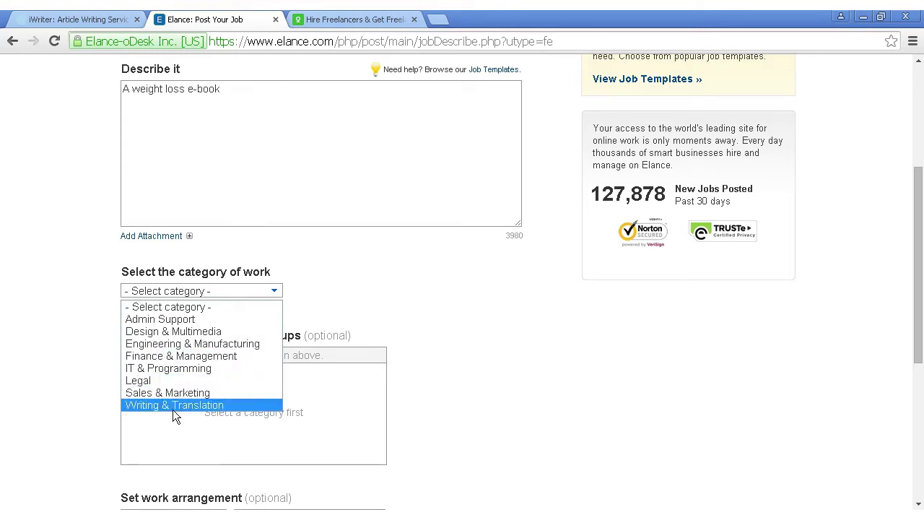
left_click(209, 407)
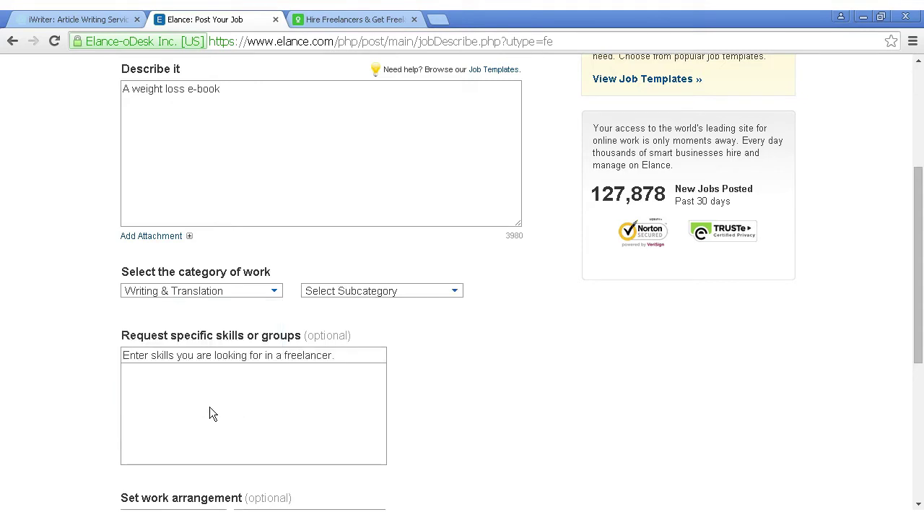
left_click(456, 294)
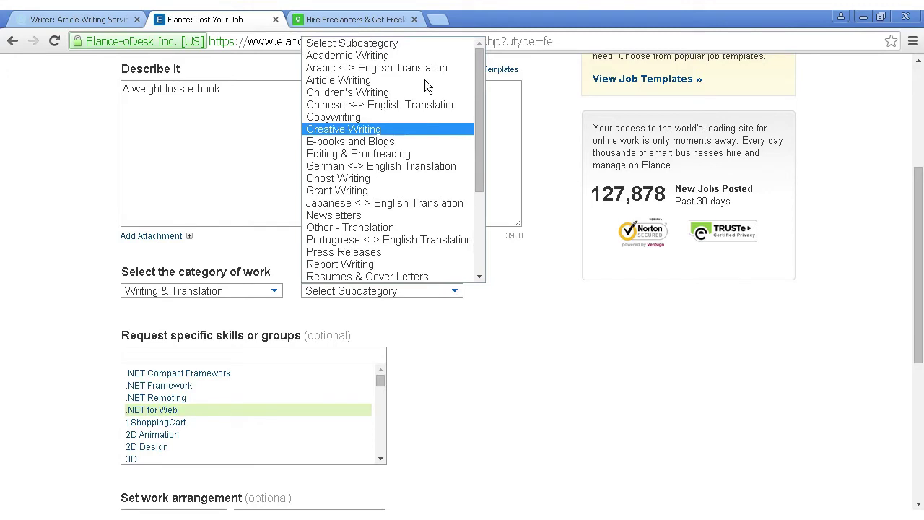
left_click(398, 142)
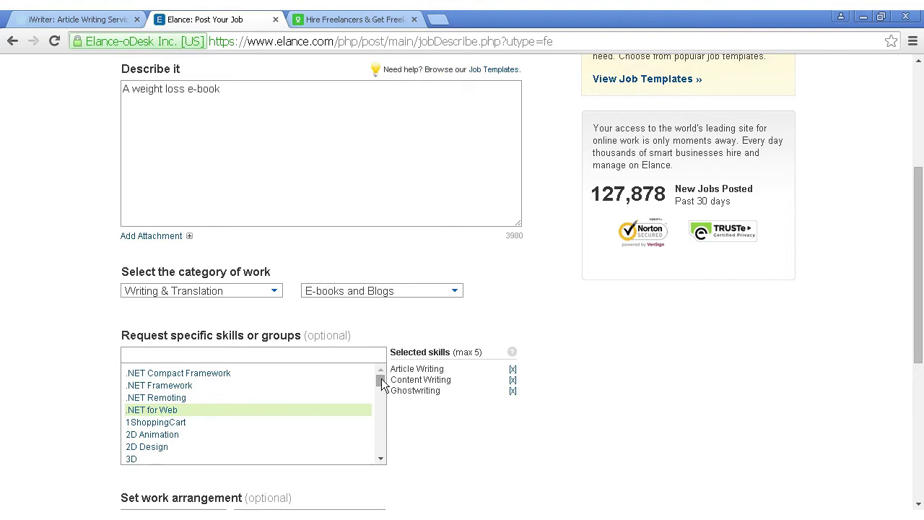
scroll(381, 384, "down", 4)
scroll(384, 387, "down", 6)
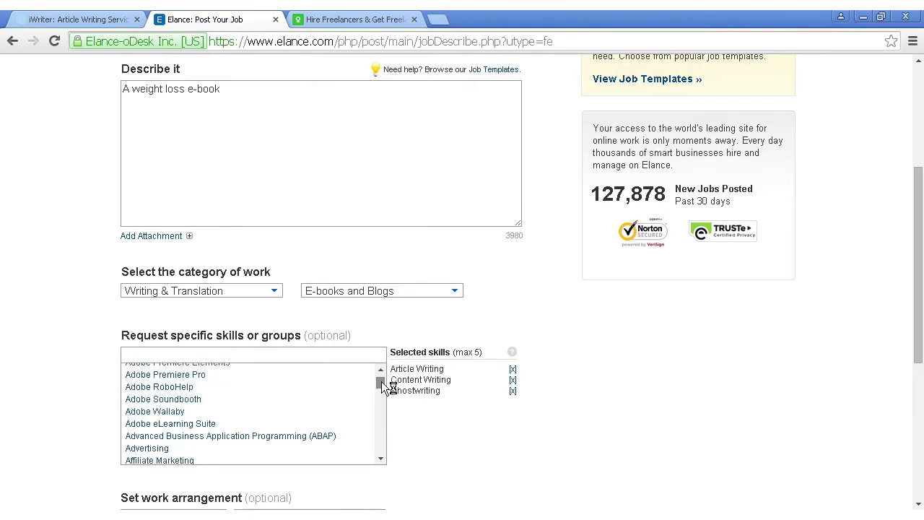
scroll(380, 386, "down", 10)
scroll(379, 393, "down", 10)
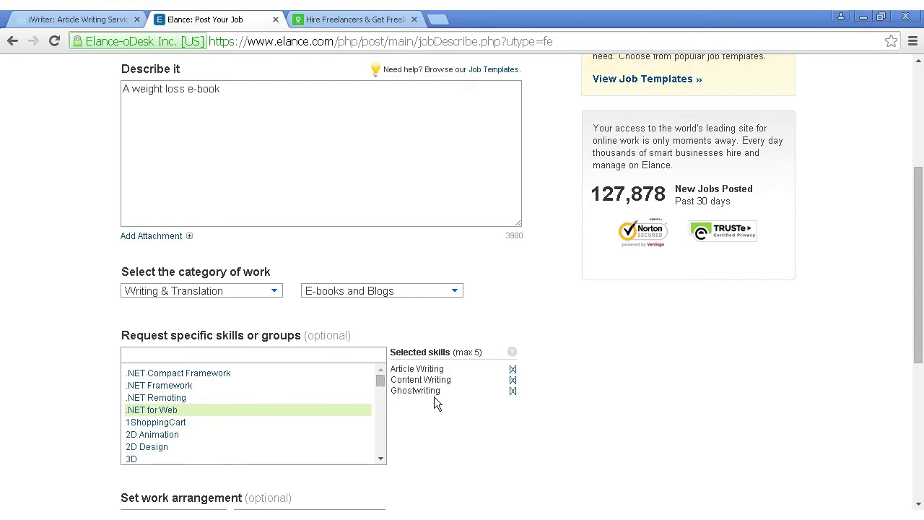
scroll(450, 413, "down", 1)
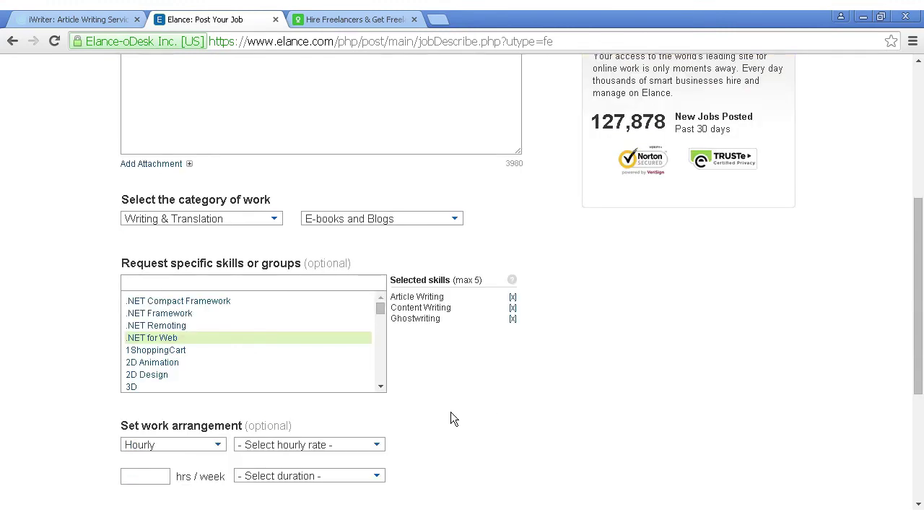
Make the job fixed-price with a budget of less than $500.
scroll(449, 390, "down", 2)
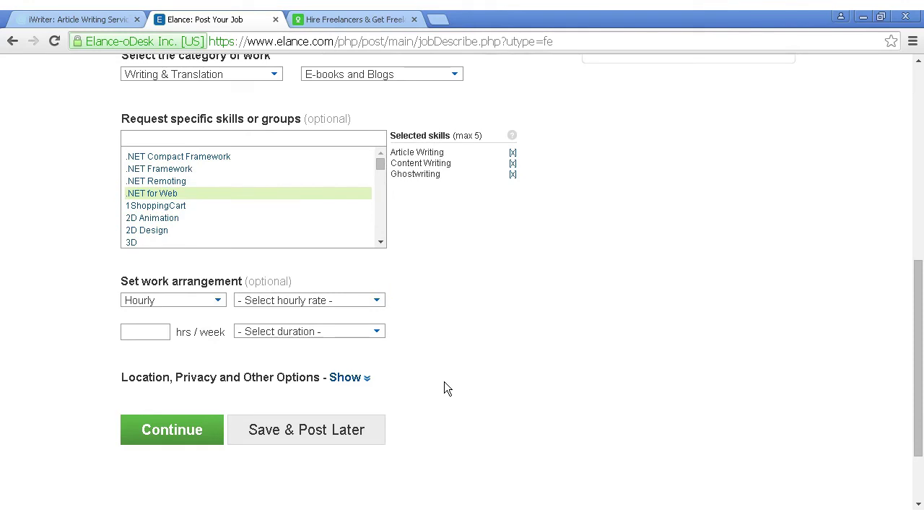
left_click(216, 299)
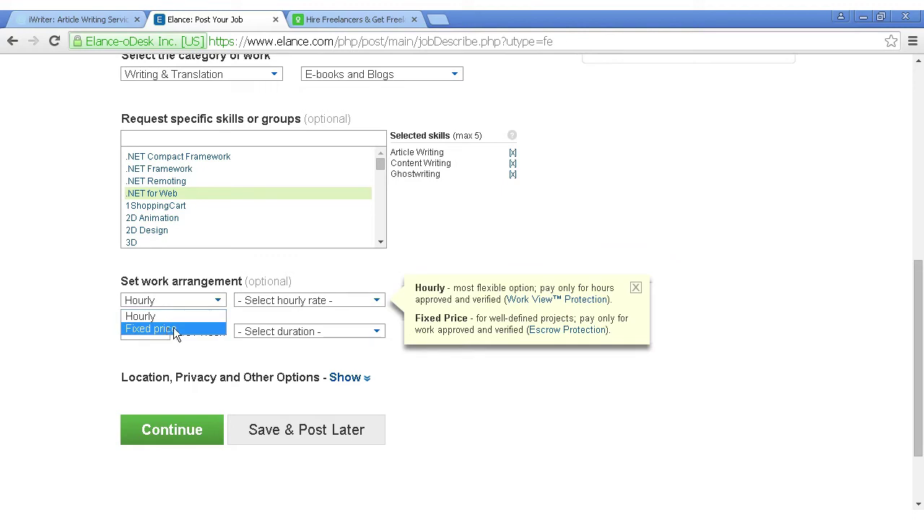
left_click(173, 329)
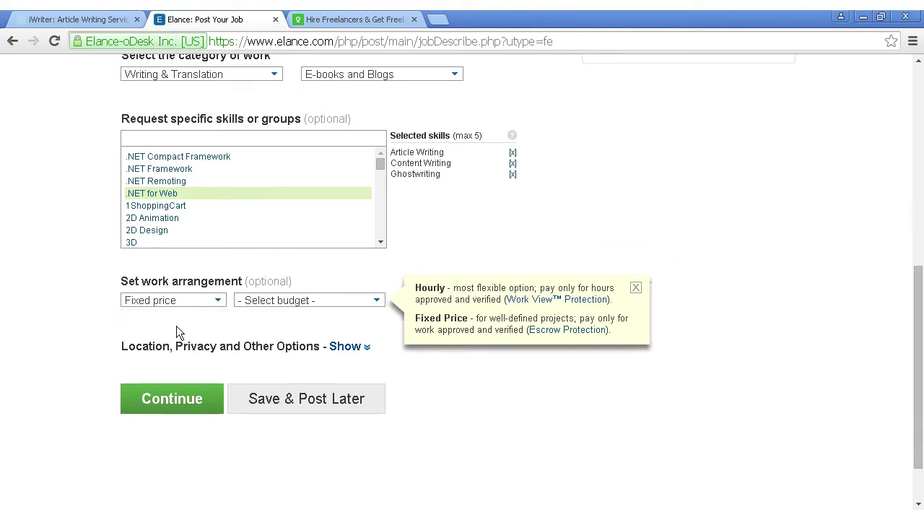
left_click(375, 300)
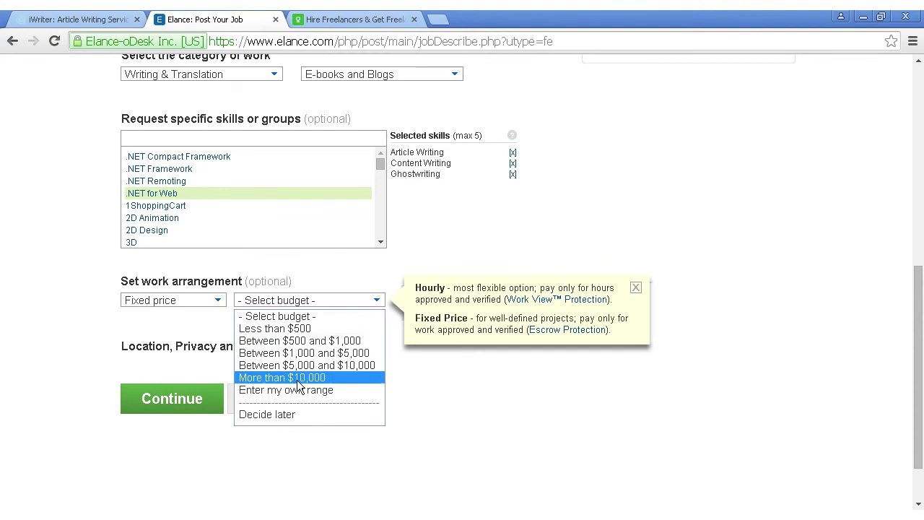
left_click(324, 330)
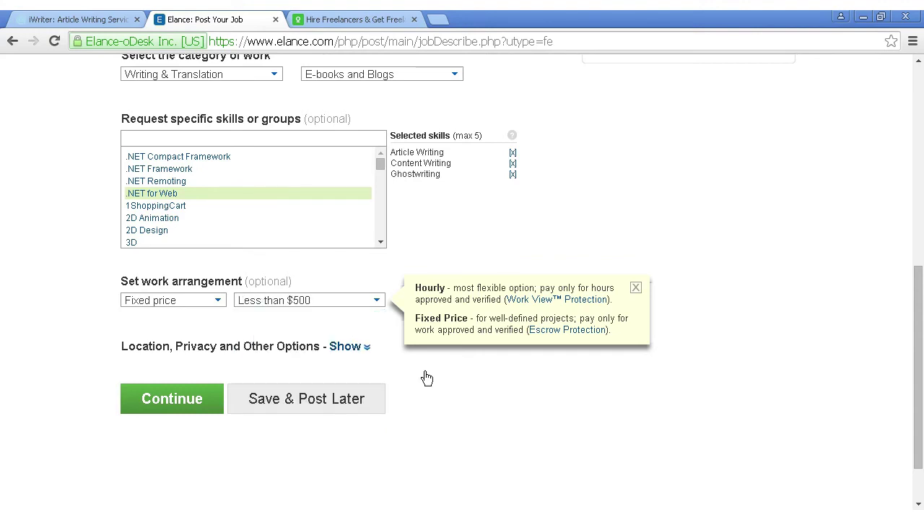
Dismiss the payment-type tooltip and reveal the Location, Privacy and Other Options.
left_click(635, 288)
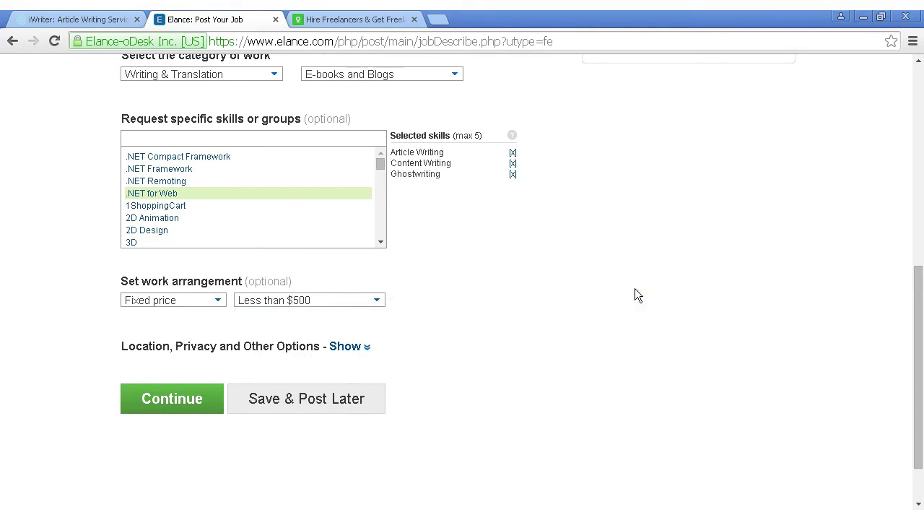
left_click(368, 347)
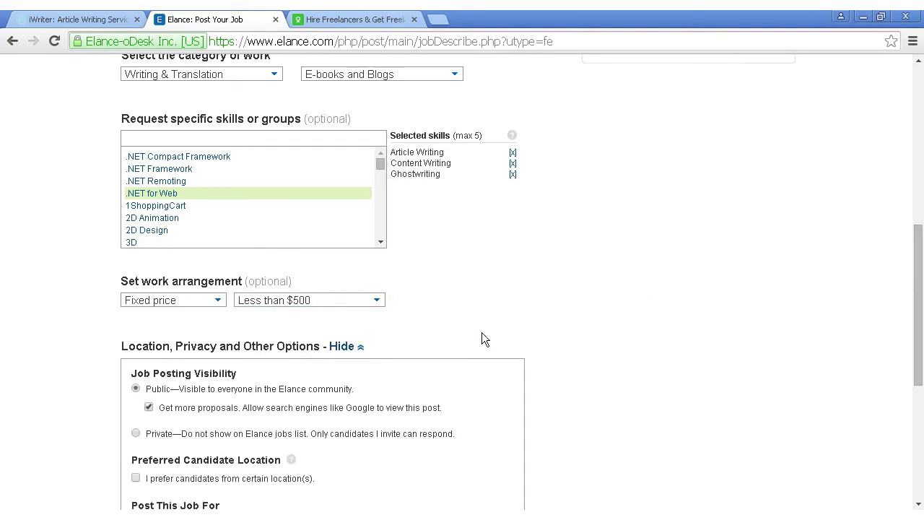
scroll(600, 338, "down", 1)
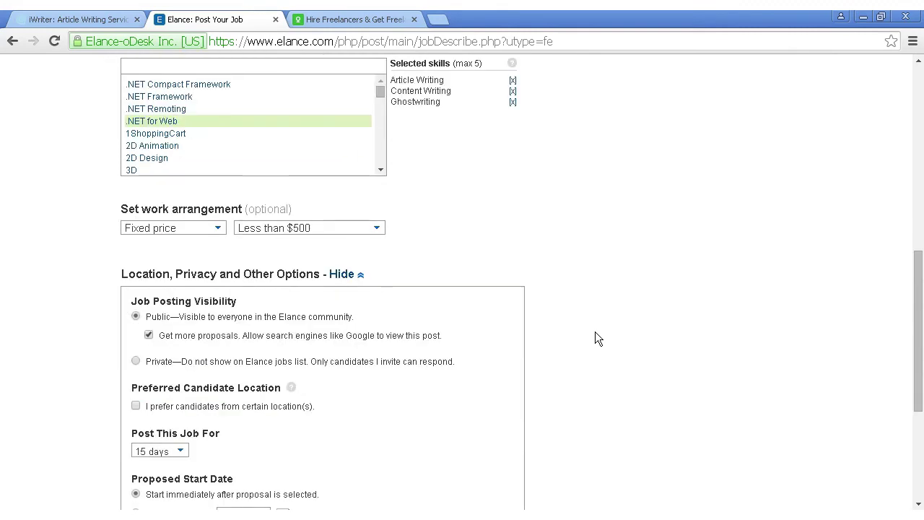
scroll(595, 332, "down", 2)
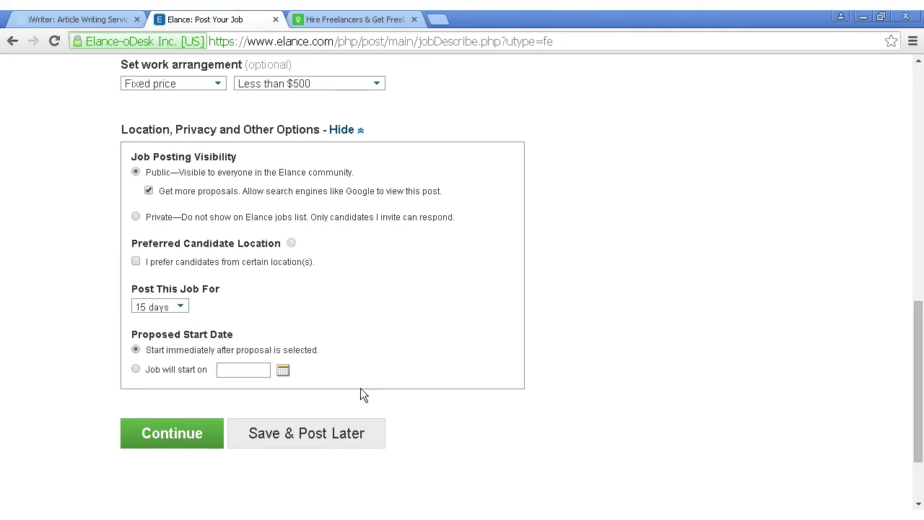
Continue past the job details and select the free Basic posting type.
left_click(189, 446)
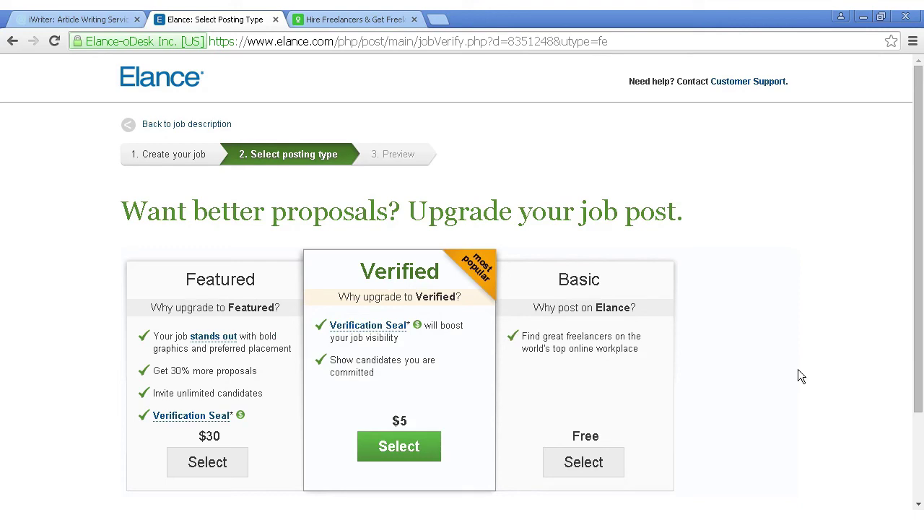
left_click(592, 463)
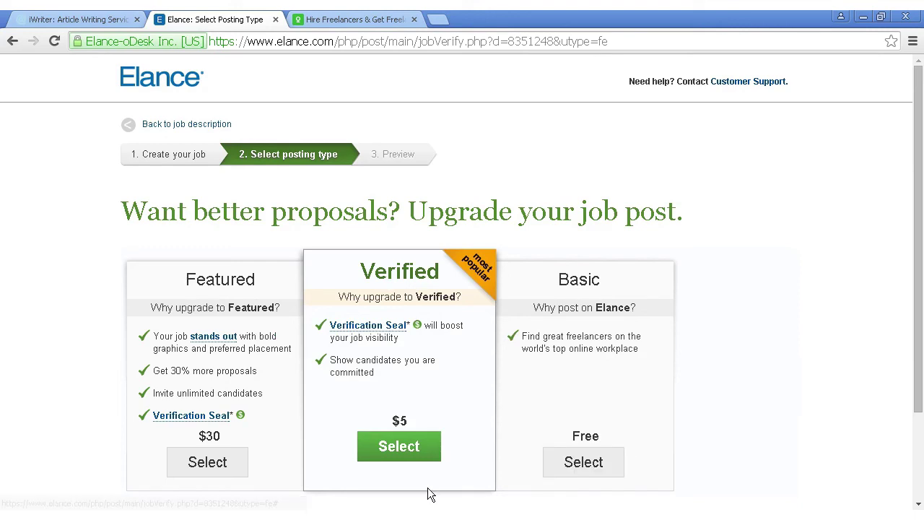
left_click(213, 470)
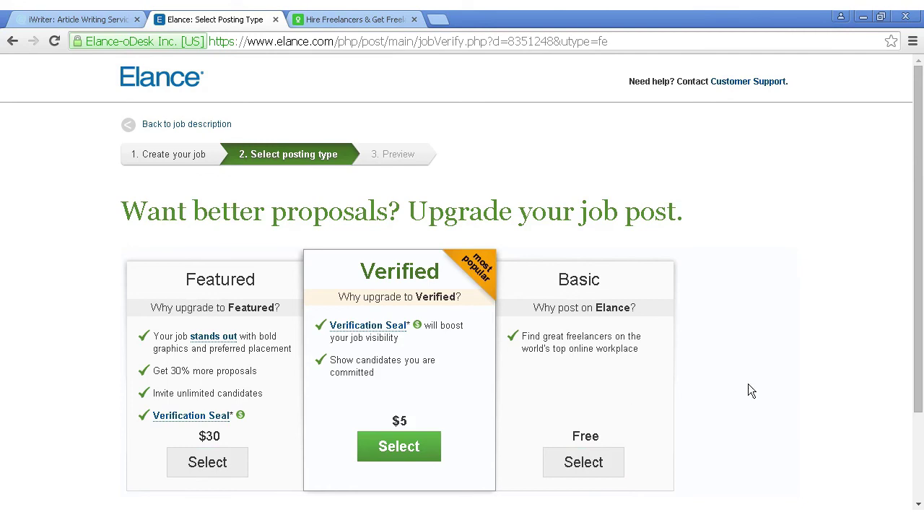
left_click(581, 467)
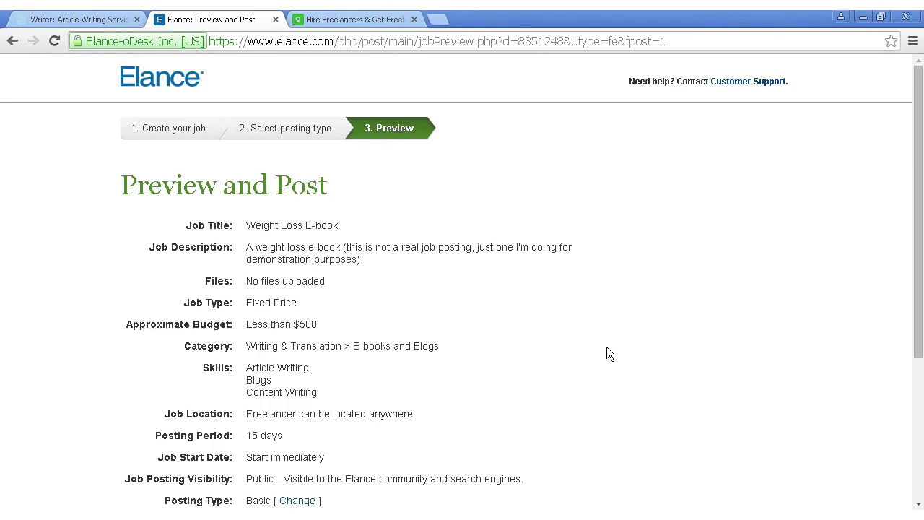
Review the full Weight Loss E-book preview and attempt Post This Job.
scroll(601, 348, "down", 1)
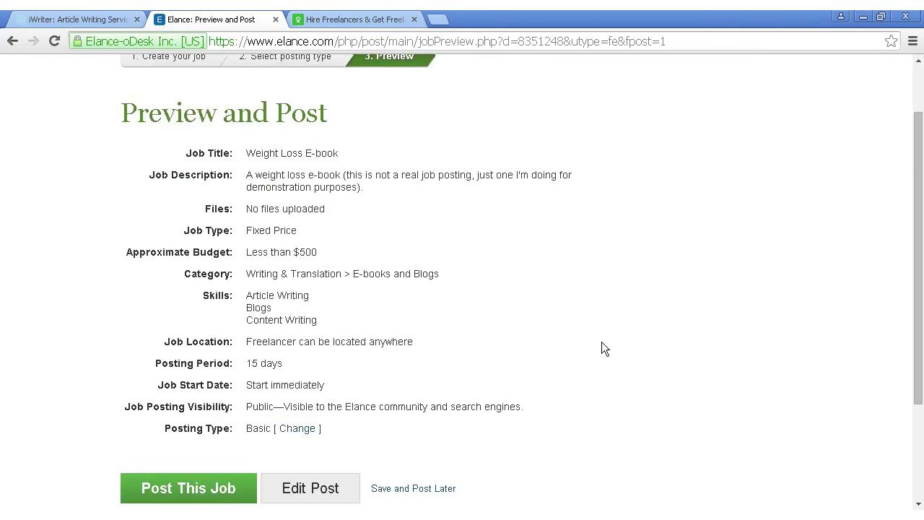
scroll(601, 347, "down", 1)
scroll(602, 347, "down", 1)
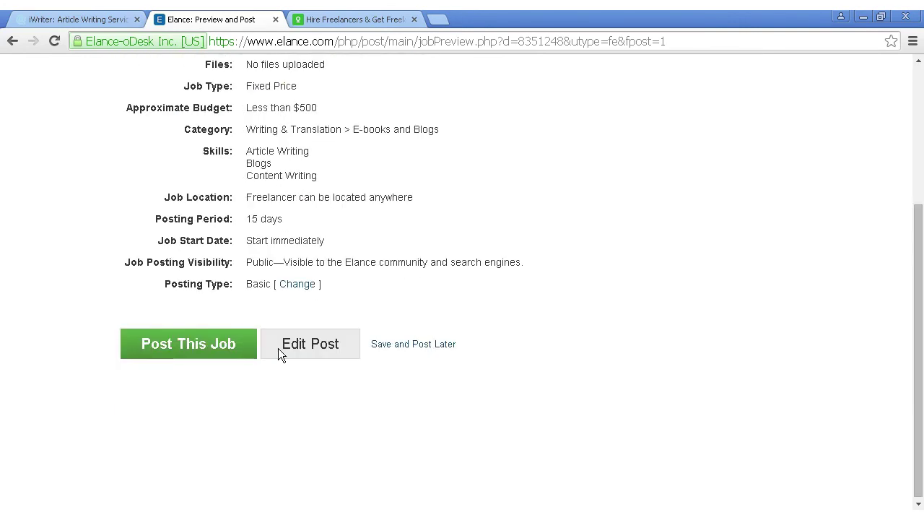
left_click(201, 355)
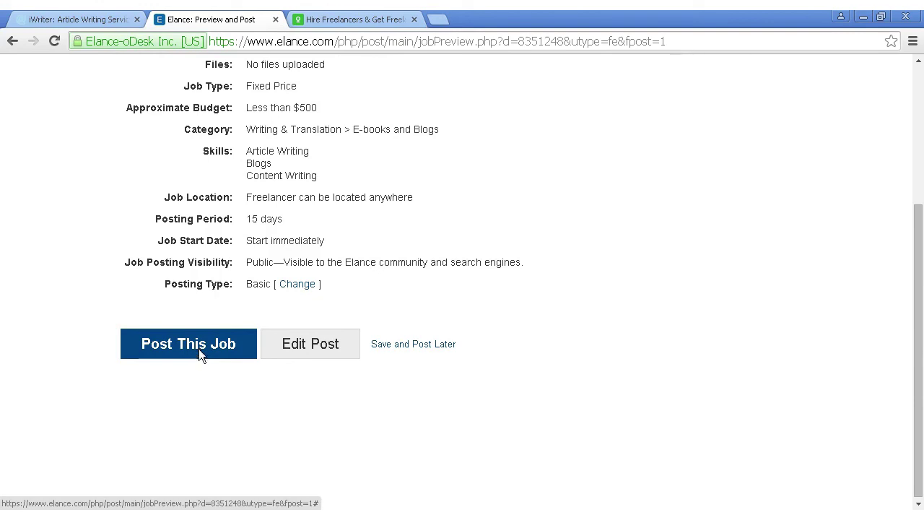
left_click(199, 349)
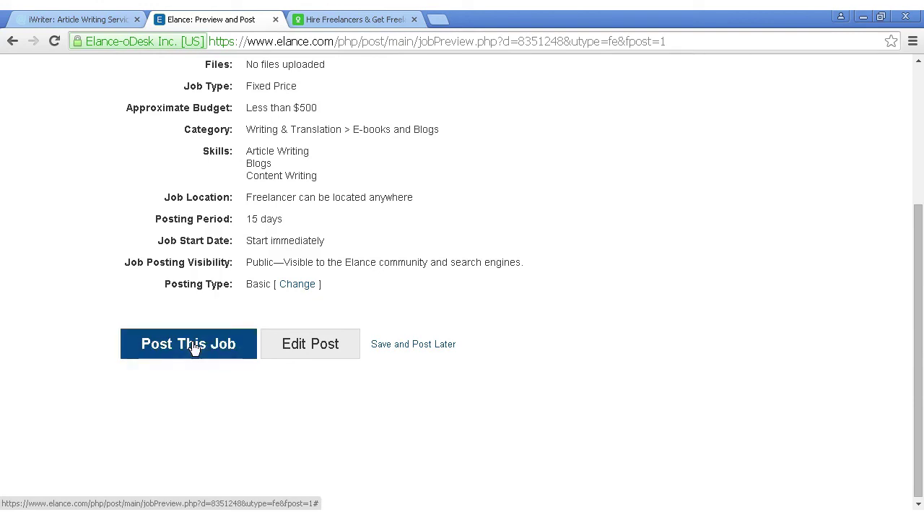